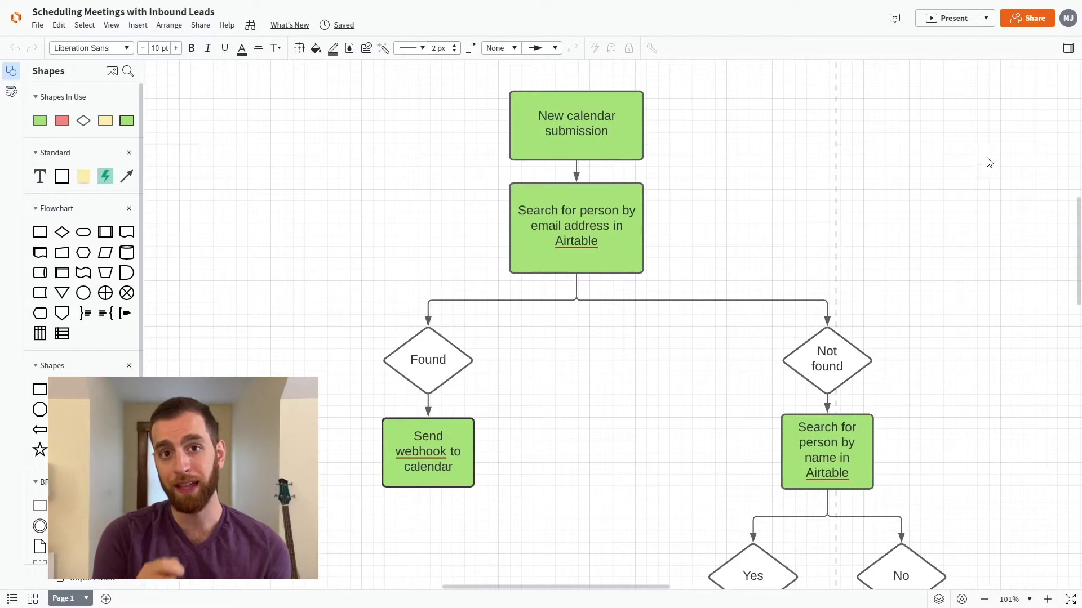
pyautogui.scroll(-3, 987, 145)
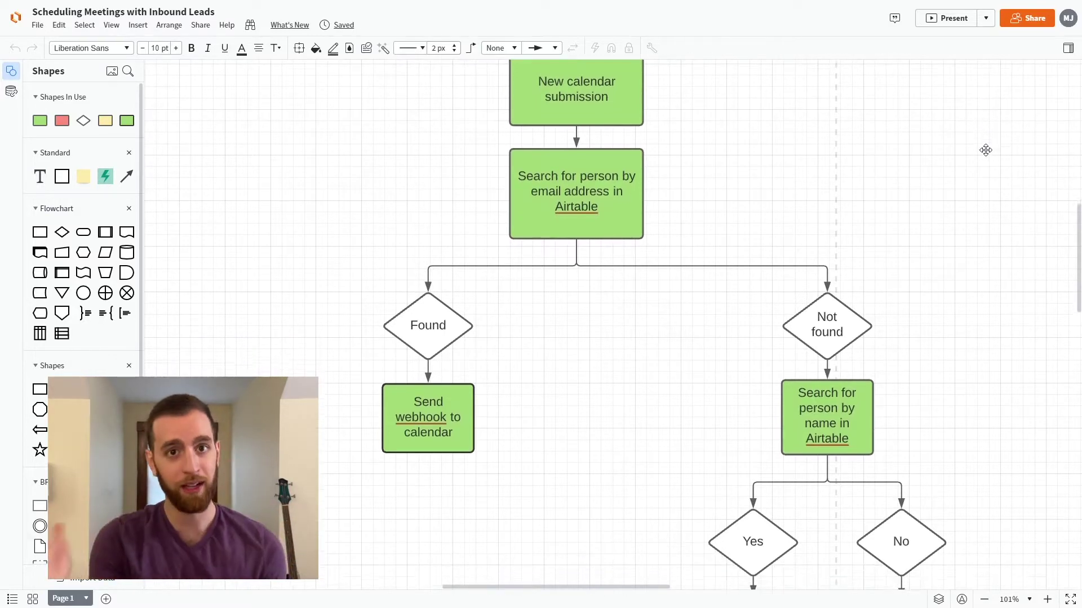
pyautogui.scroll(-3, 985, 150)
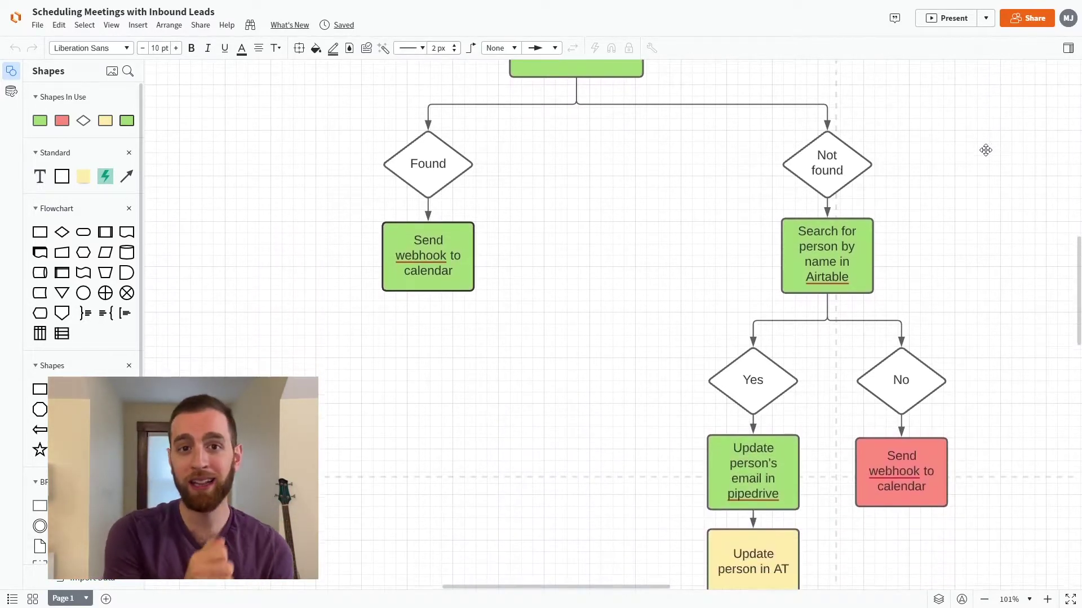
pyautogui.scroll(-3, 985, 150)
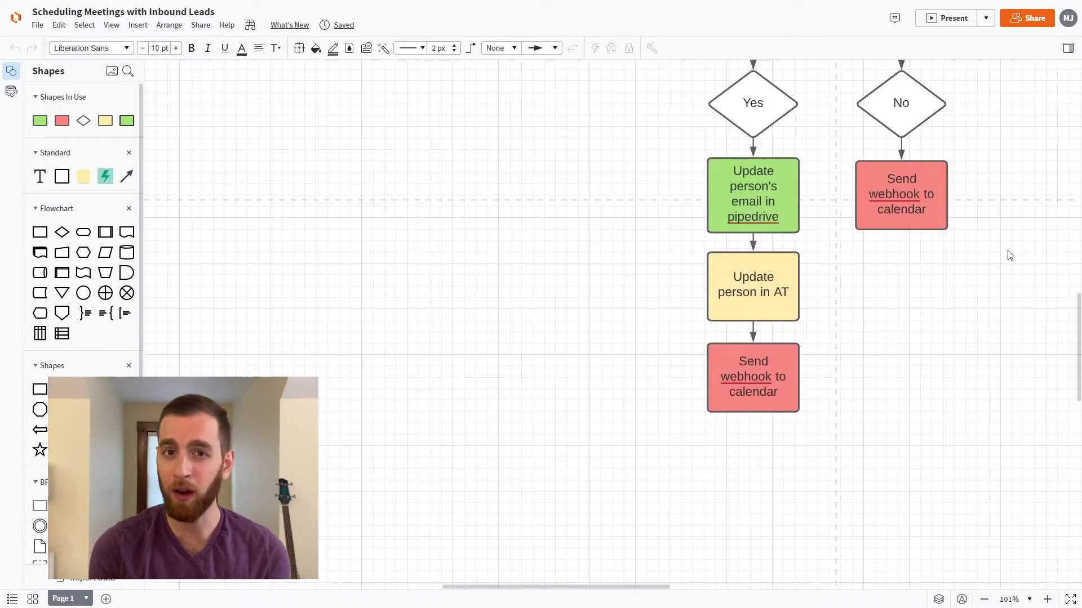
pyautogui.scroll(4, 1010, 322)
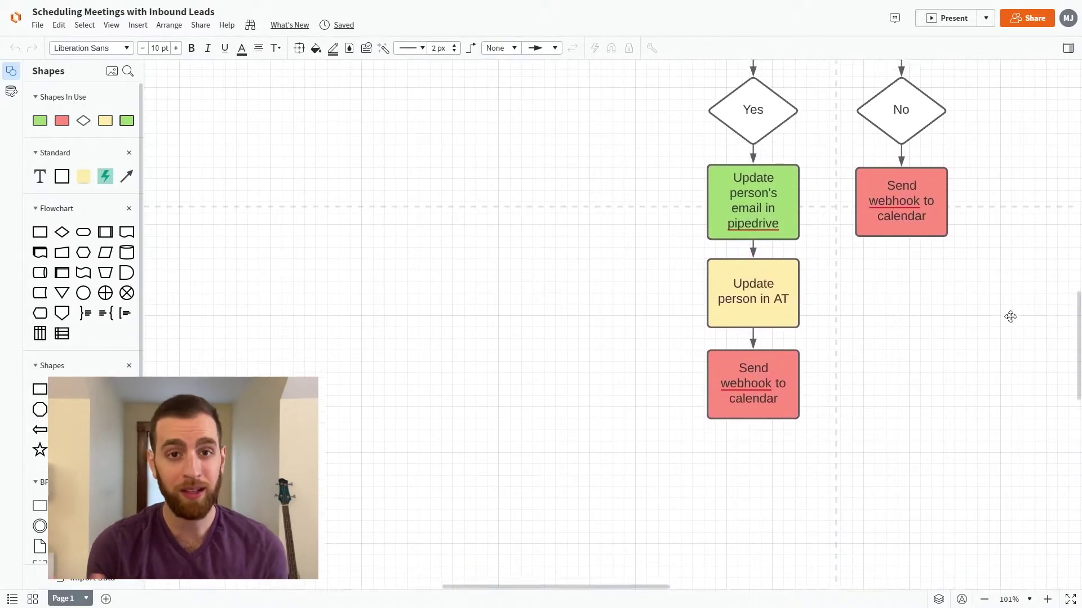
pyautogui.scroll(6, 1010, 314)
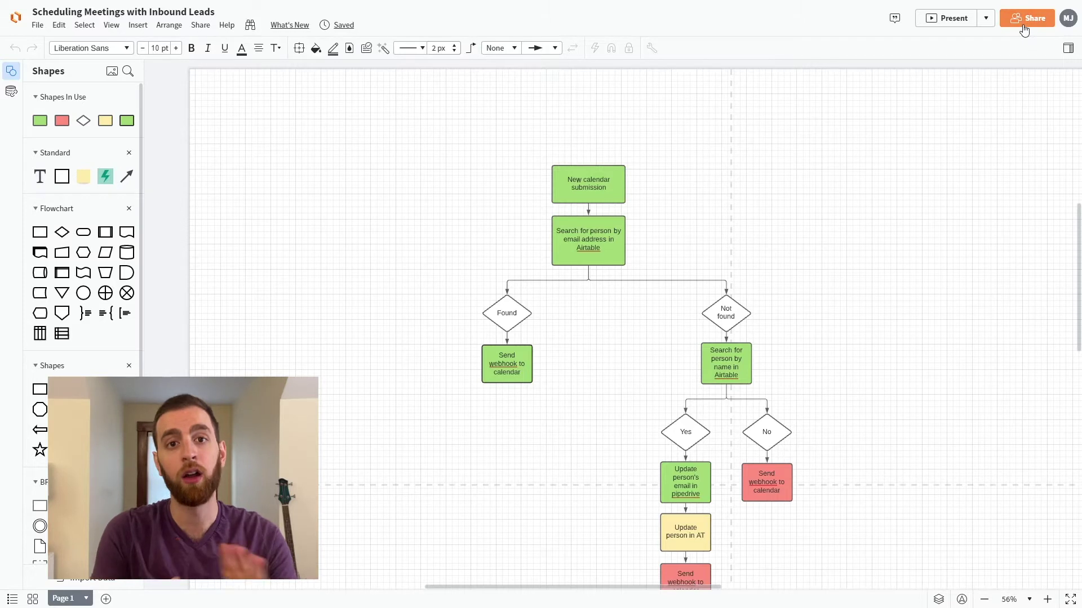
# - Copy a shareable edit link to the Lucidchart flowchart and close the sharing window
pyautogui.click(1023, 26)
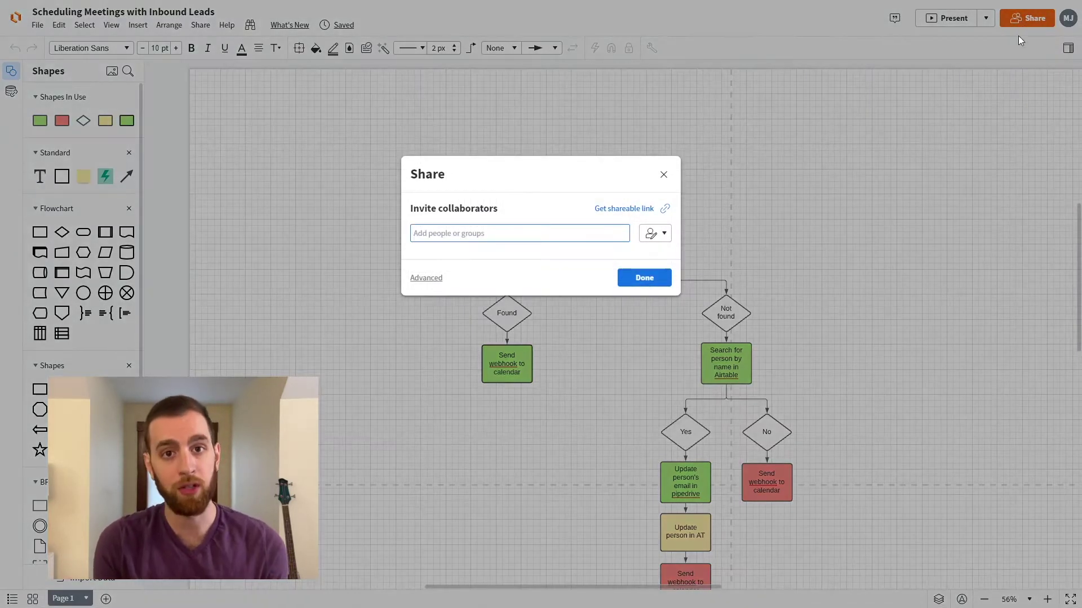
pyautogui.click(633, 213)
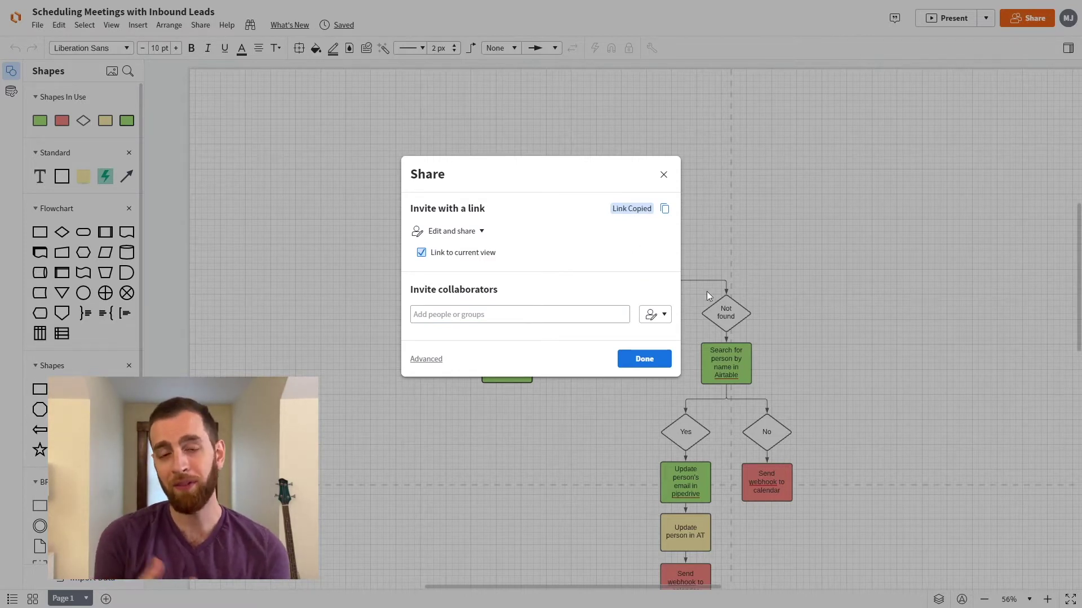
pyautogui.click(649, 357)
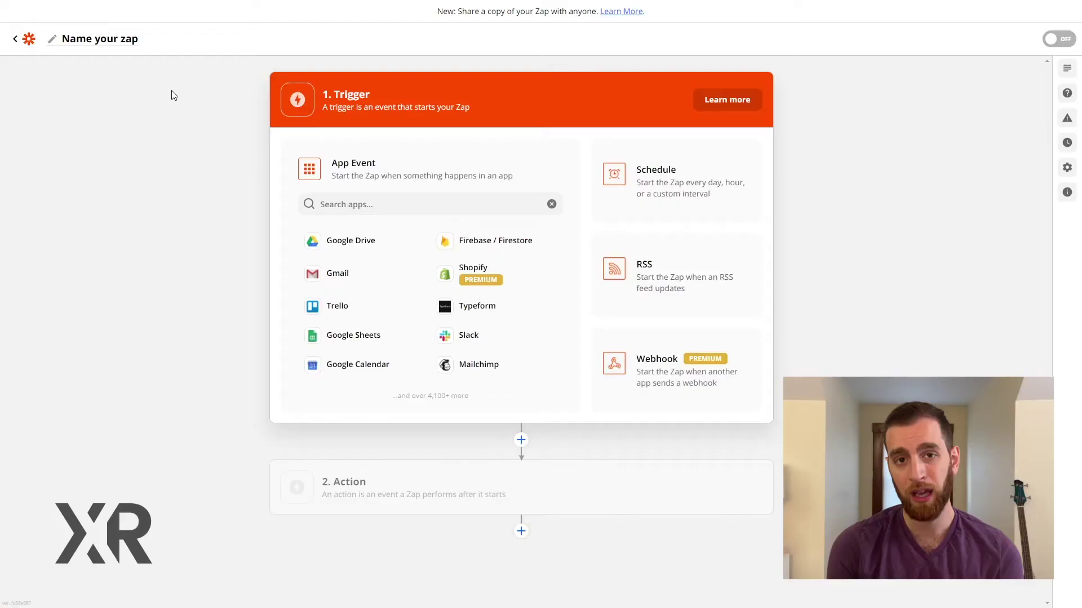
# - Rename the Zap to 'Copy Emails from' the content inbox address 'into the Marketing Slack Channel'
pyautogui.click(141, 49)
pyautogui.write('Copy E')
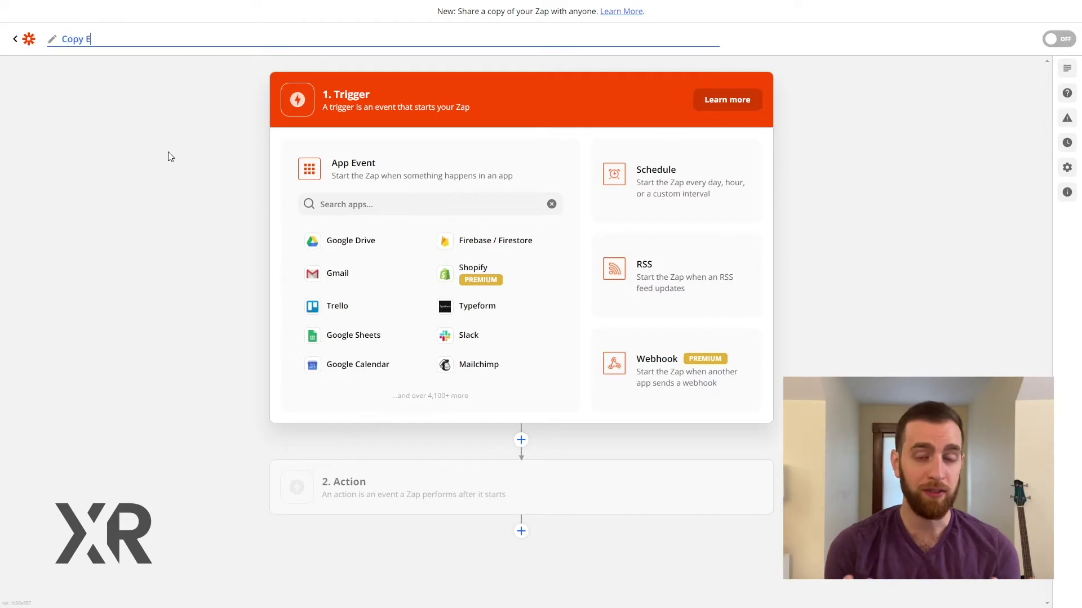
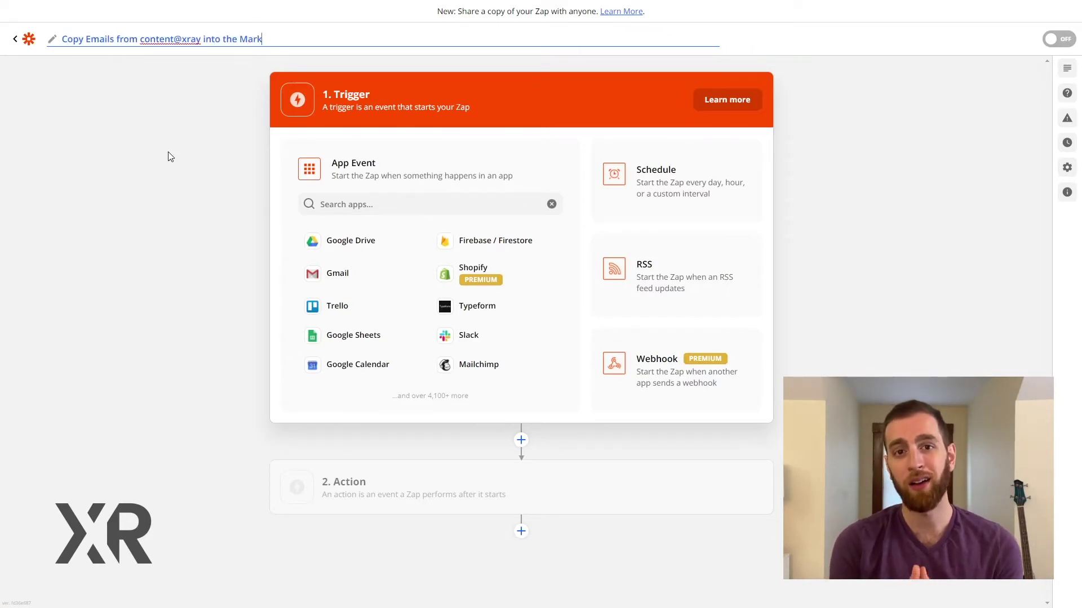
pyautogui.write('ck Channel')
pyautogui.press('Return')
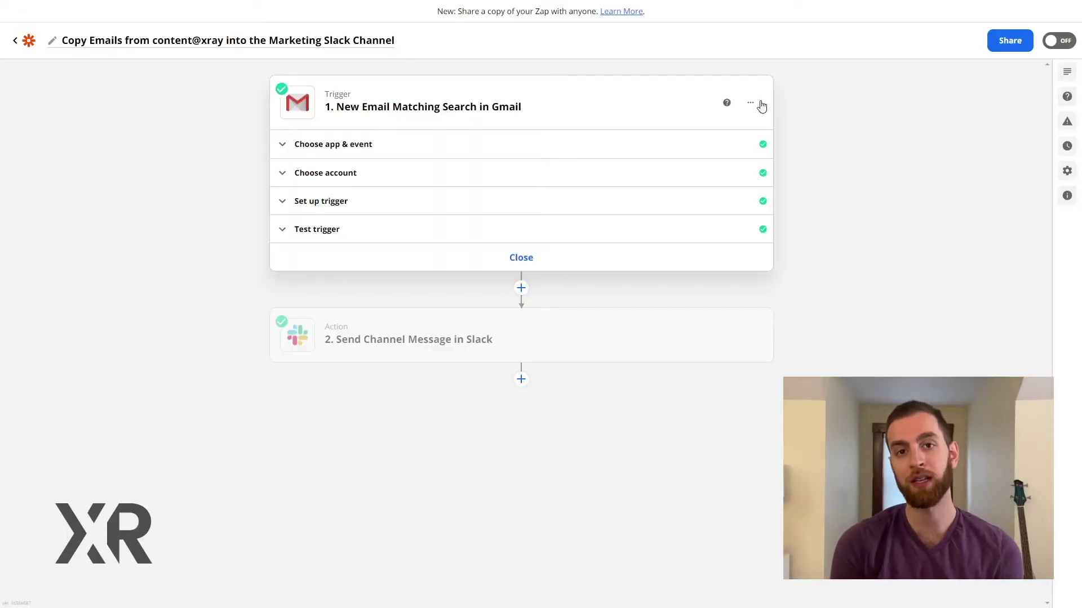
# - Rename the Gmail trigger step to 'Find Emails from' the content address, then begin renaming the Slack step
pyautogui.click(734, 130)
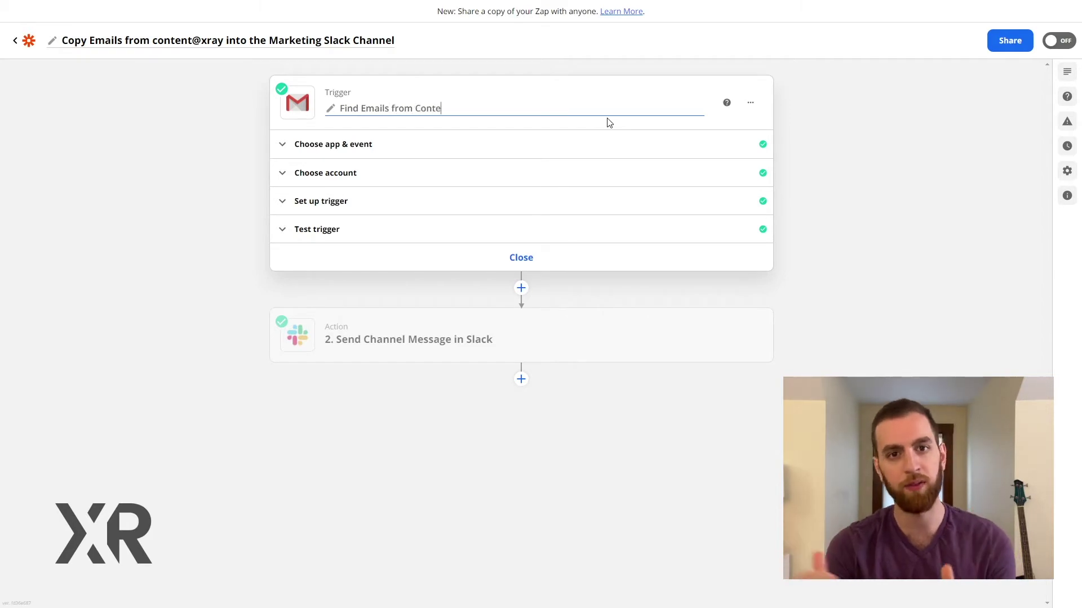
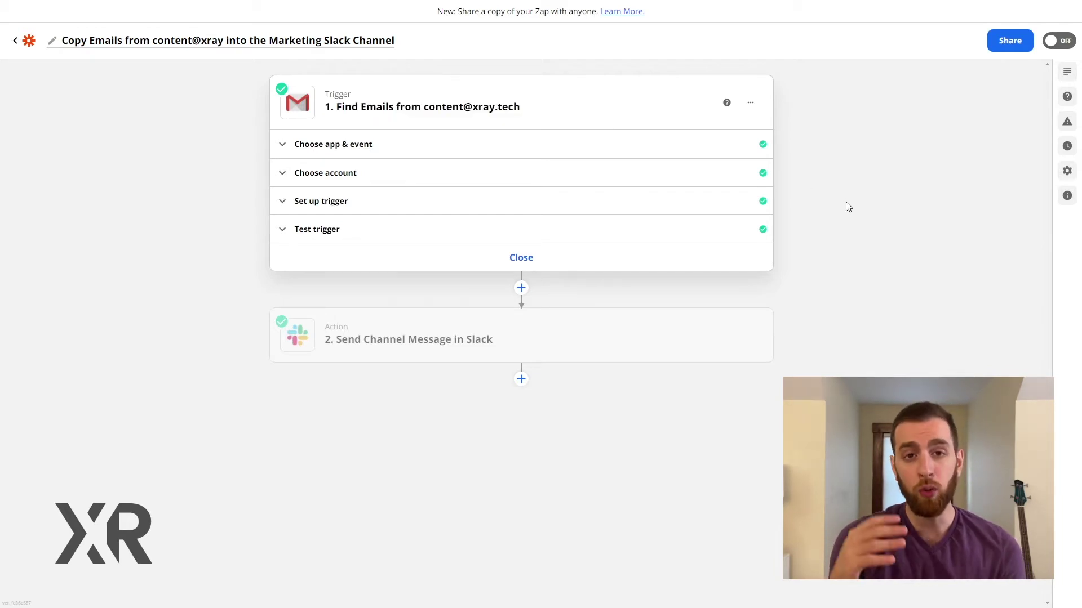
pyautogui.moveTo(742, 332)
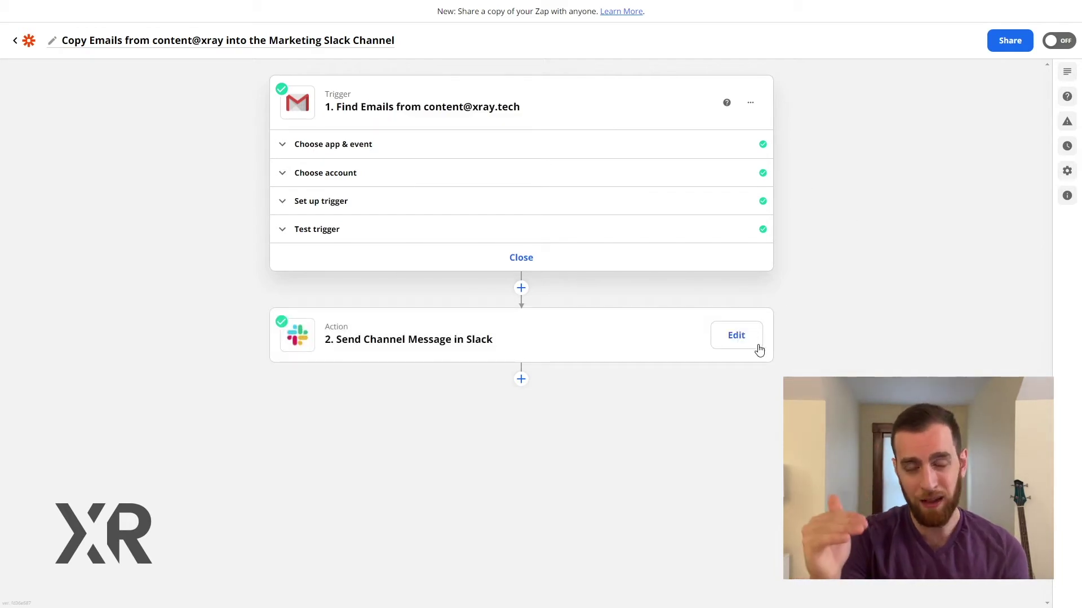
pyautogui.click(758, 348)
pyautogui.click(751, 194)
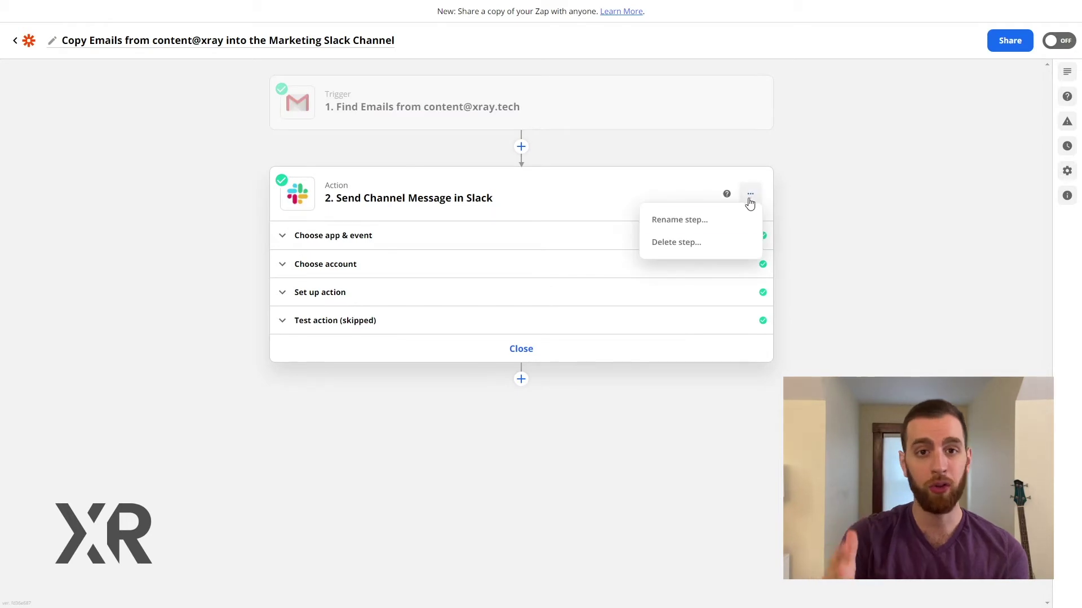
pyautogui.click(728, 224)
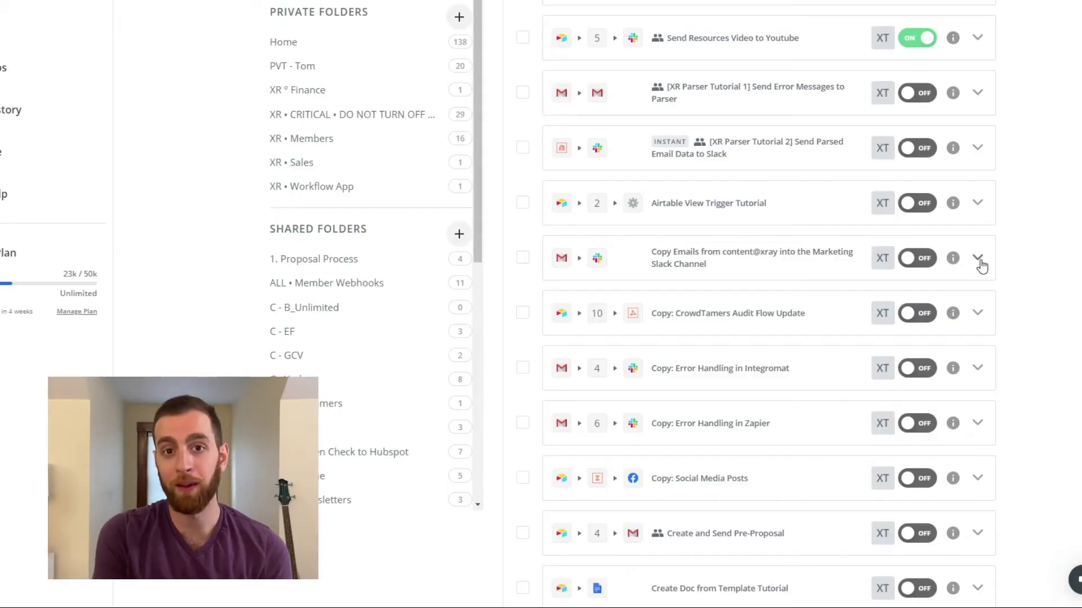
pyautogui.click(978, 261)
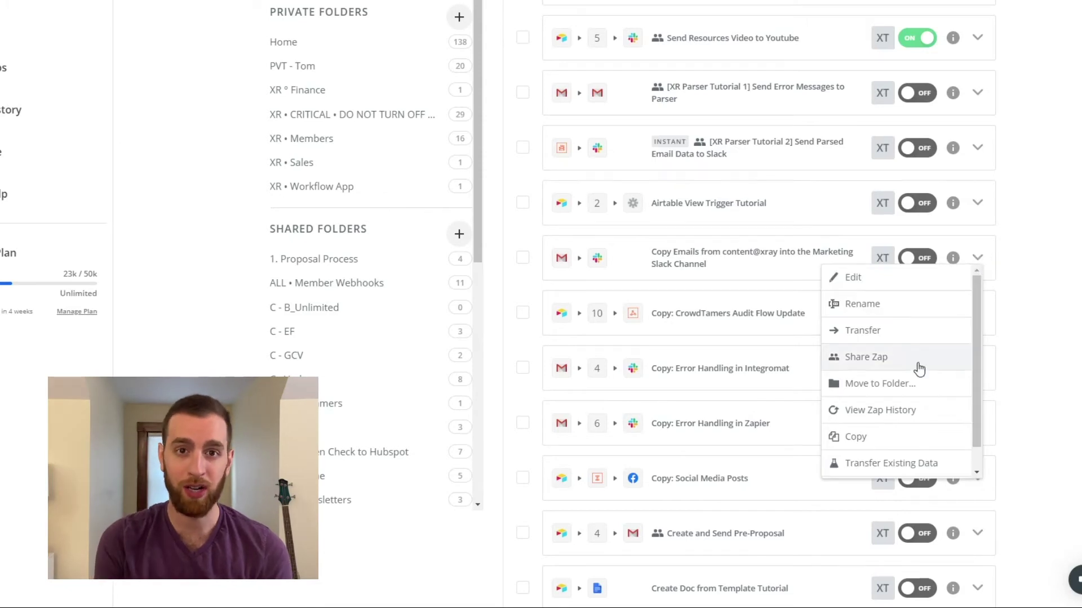
pyautogui.click(914, 437)
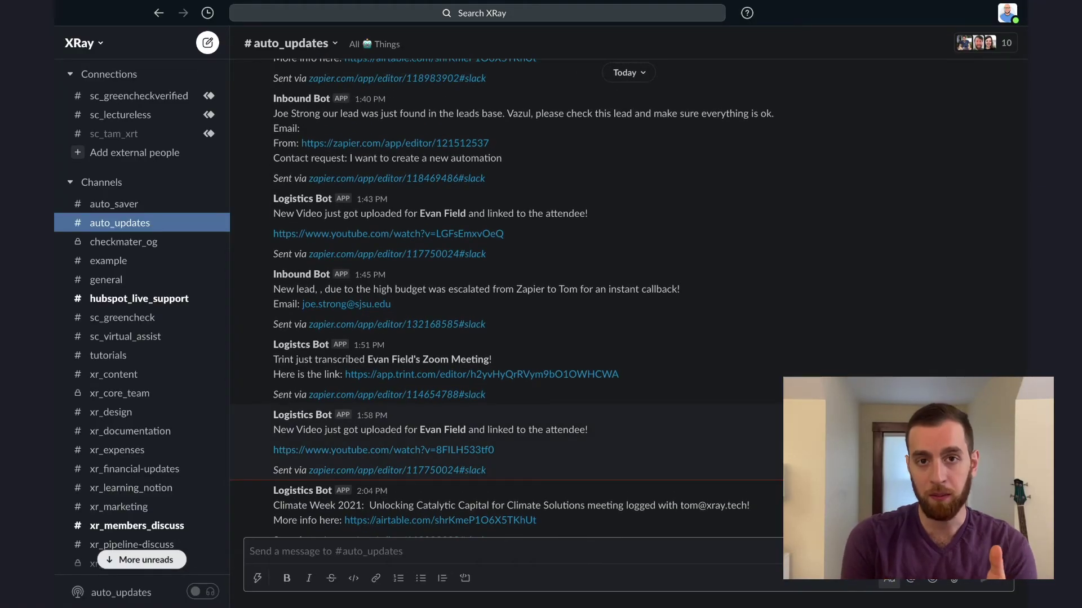
# - Scroll up through the Zapier-sent bot messages in Slack's #auto_updates channel
pyautogui.scroll(4, 507, 299)
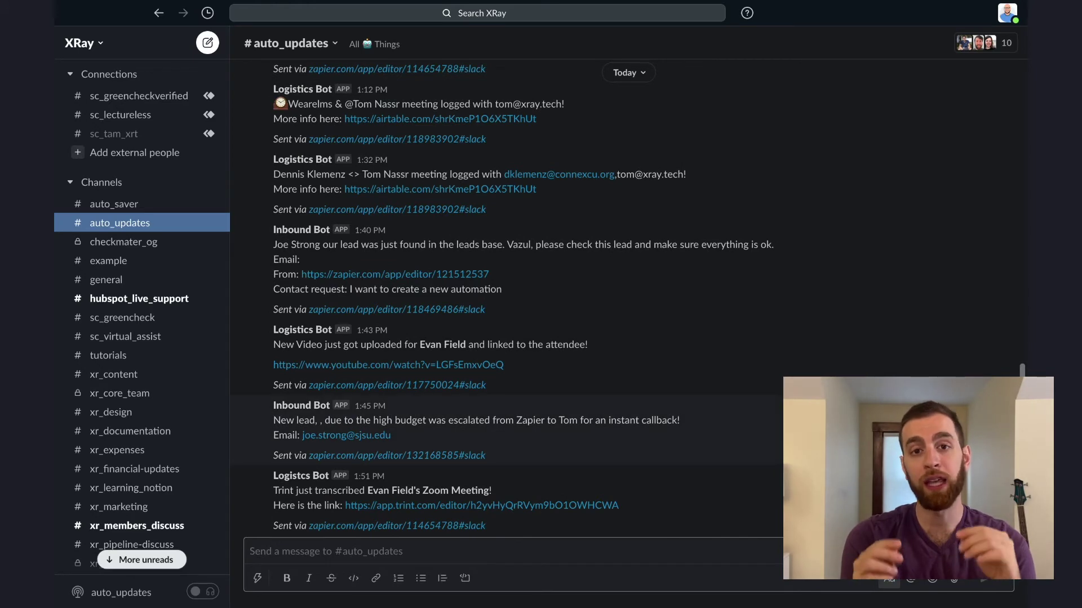
pyautogui.scroll(5, 507, 299)
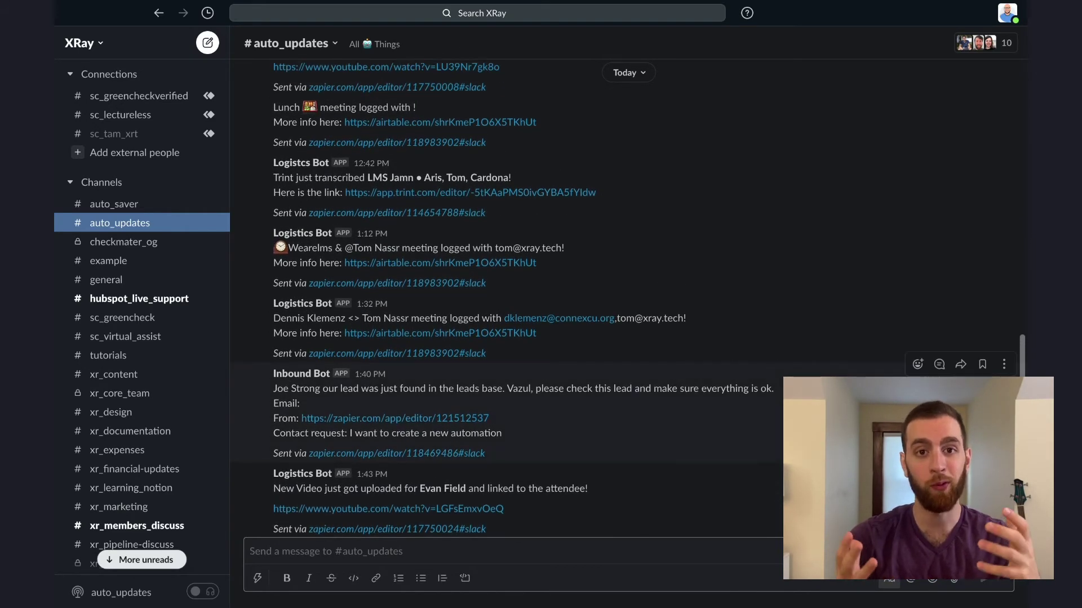
pyautogui.scroll(5, 507, 299)
pyautogui.scroll(5, 852, 286)
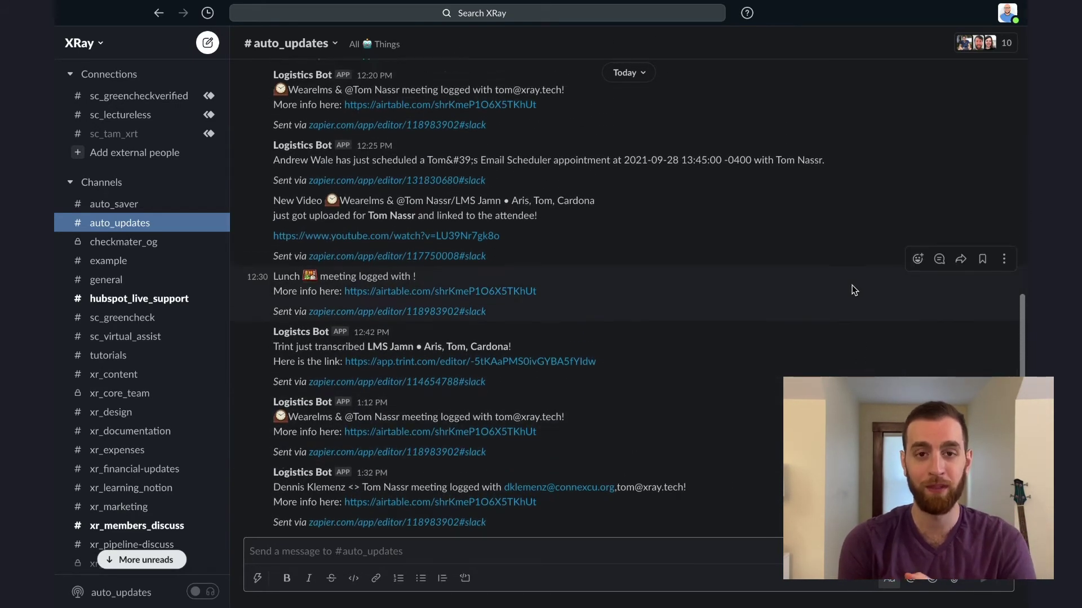
pyautogui.scroll(5, 852, 285)
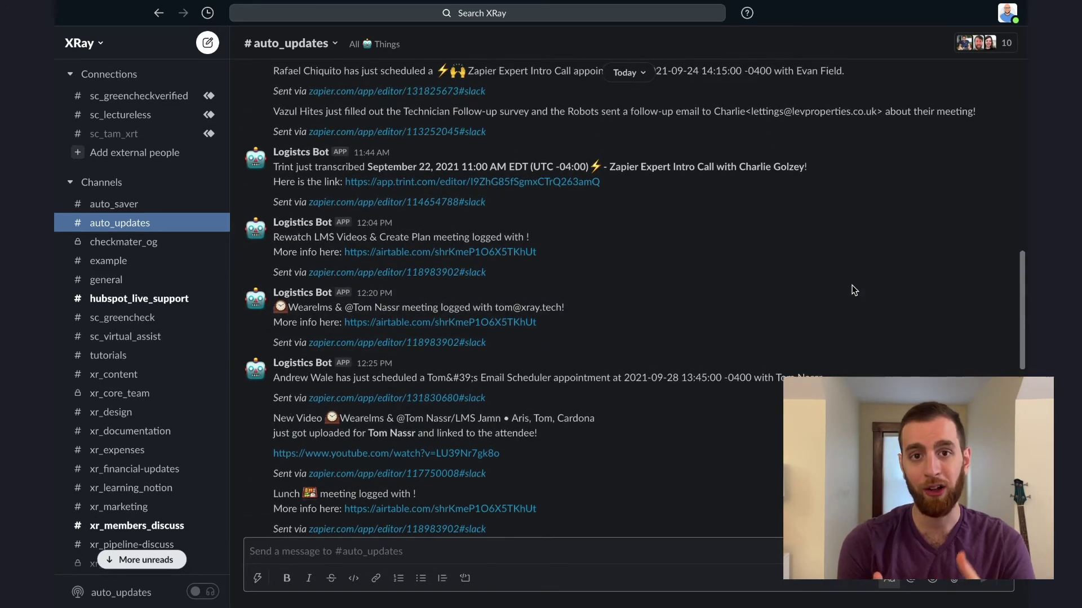
pyautogui.scroll(5, 852, 286)
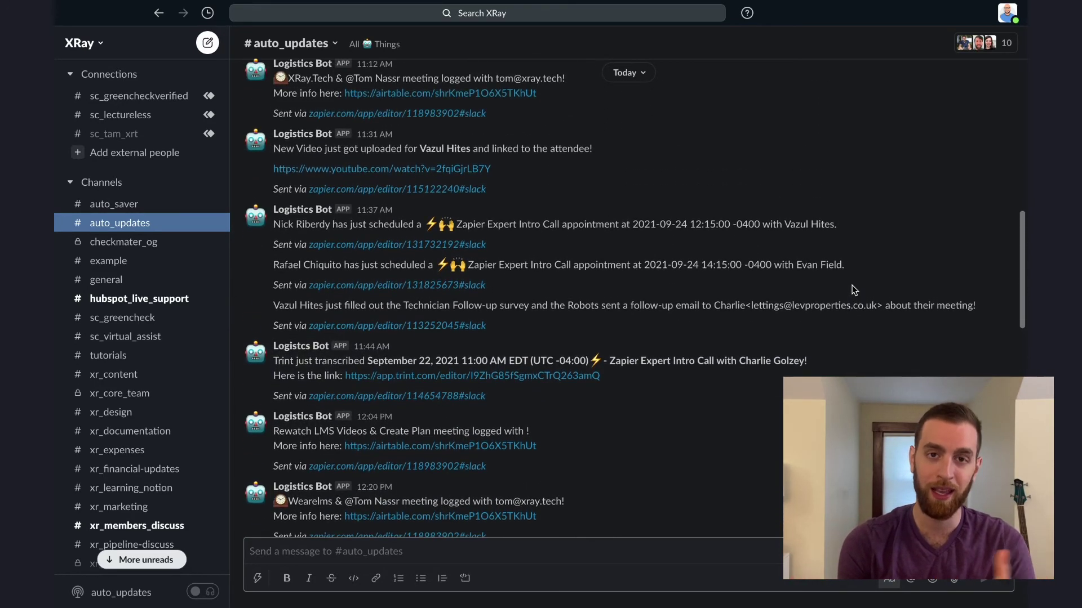
# - Make step 3 a Slack Send Channel Message action posting to the auto_updates channel
pyautogui.write('ac')
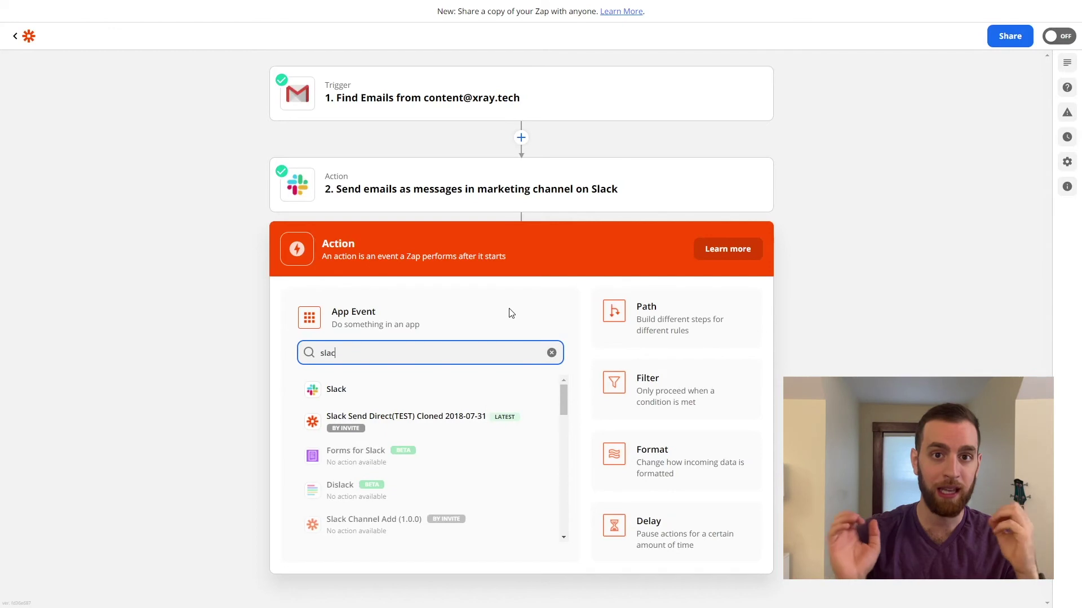
pyautogui.click(398, 394)
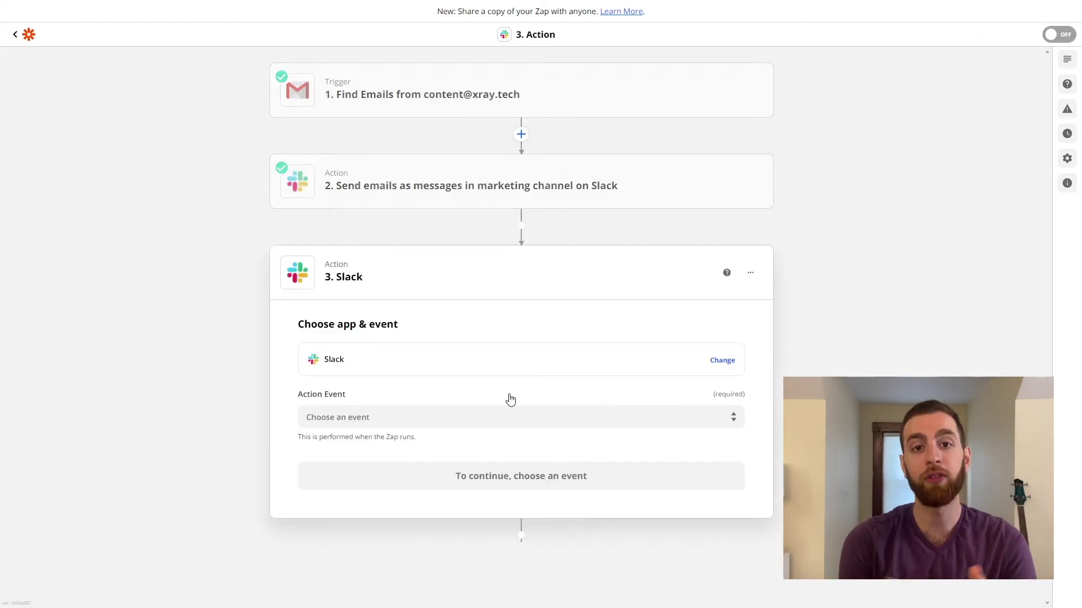
pyautogui.click(511, 418)
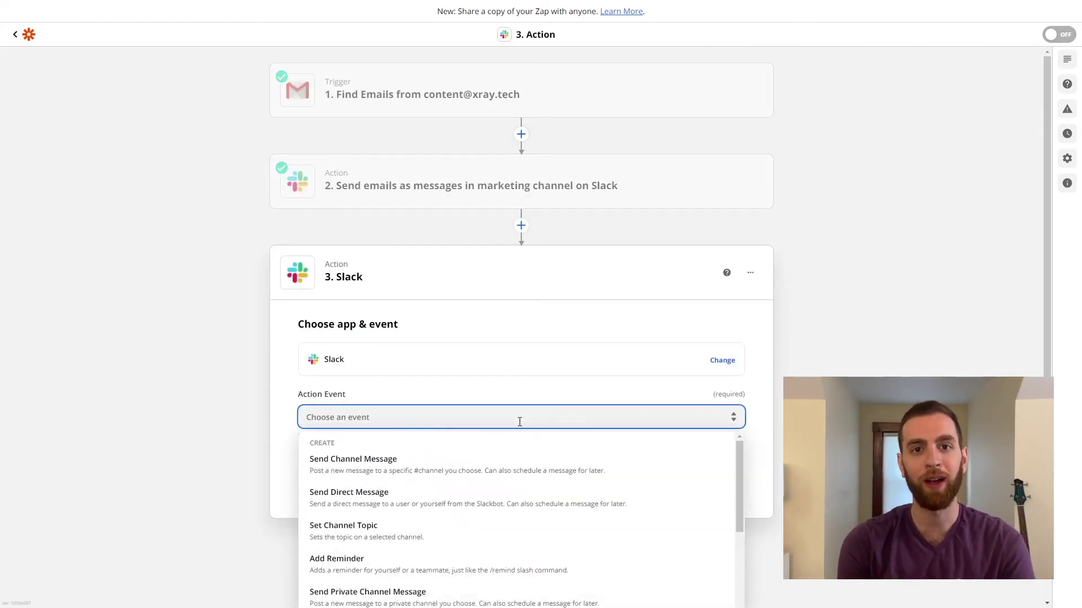
pyautogui.click(462, 457)
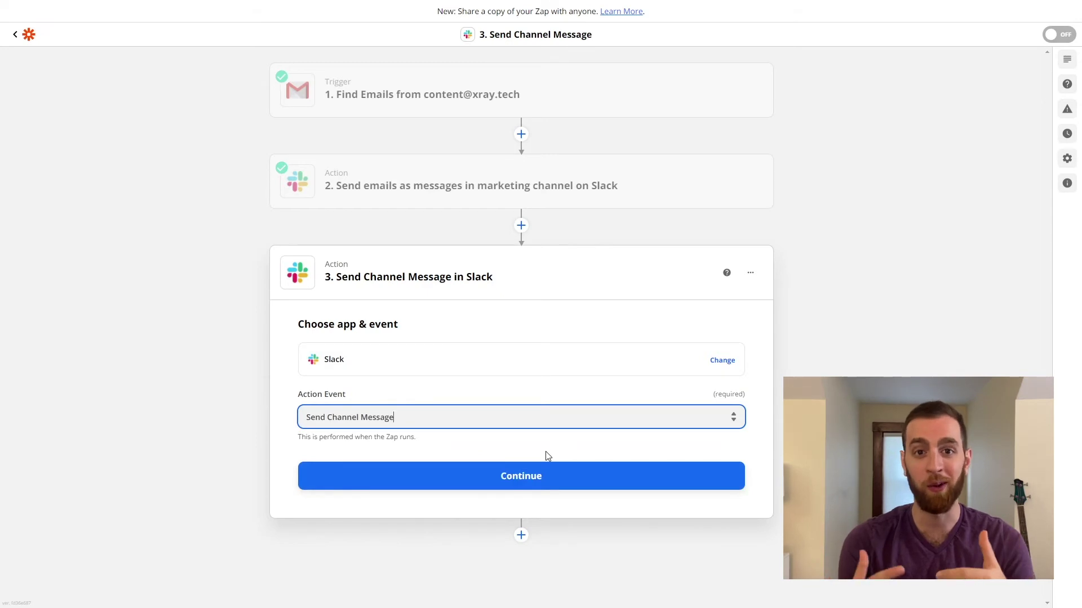
pyautogui.click(550, 477)
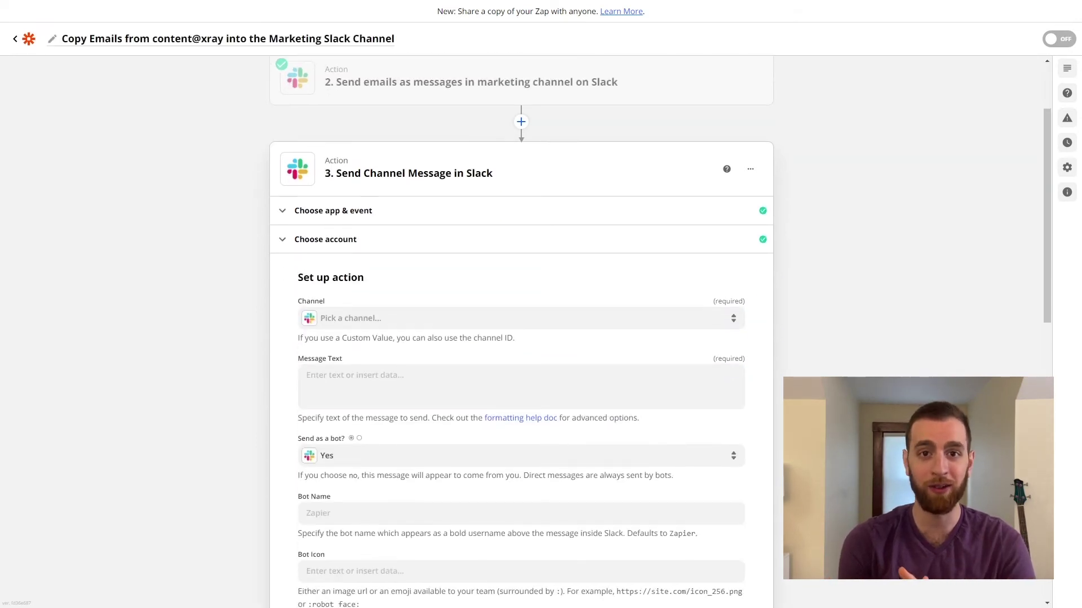
pyautogui.click(602, 320)
pyautogui.write('auto')
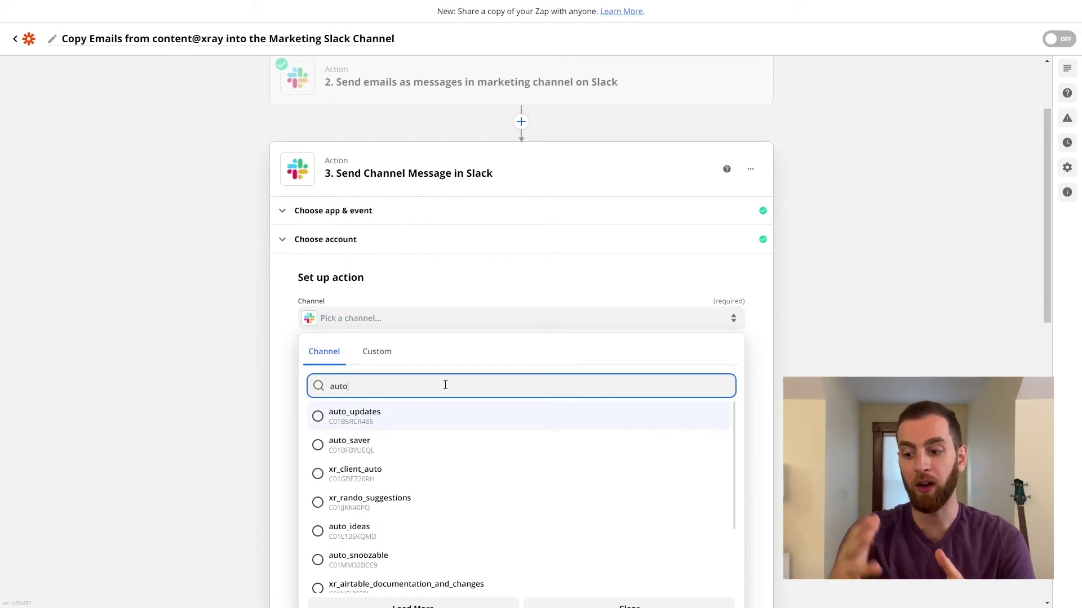
pyautogui.click(433, 423)
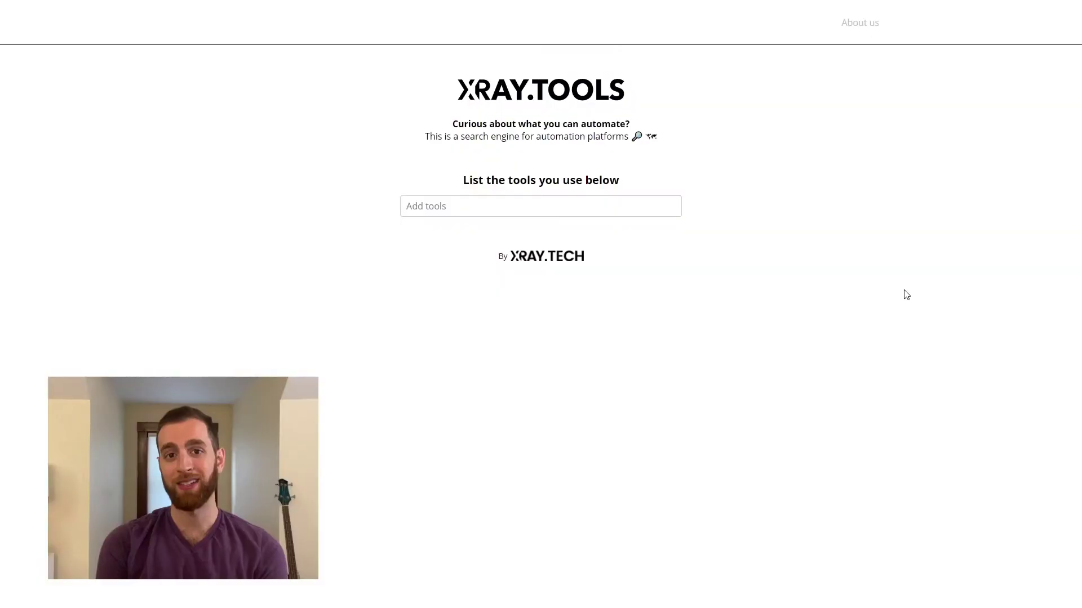
# - Add Slack, HubSpot and Airtable as the tools in use on XRay.Tools
pyautogui.click(600, 208)
pyautogui.write('Sla')
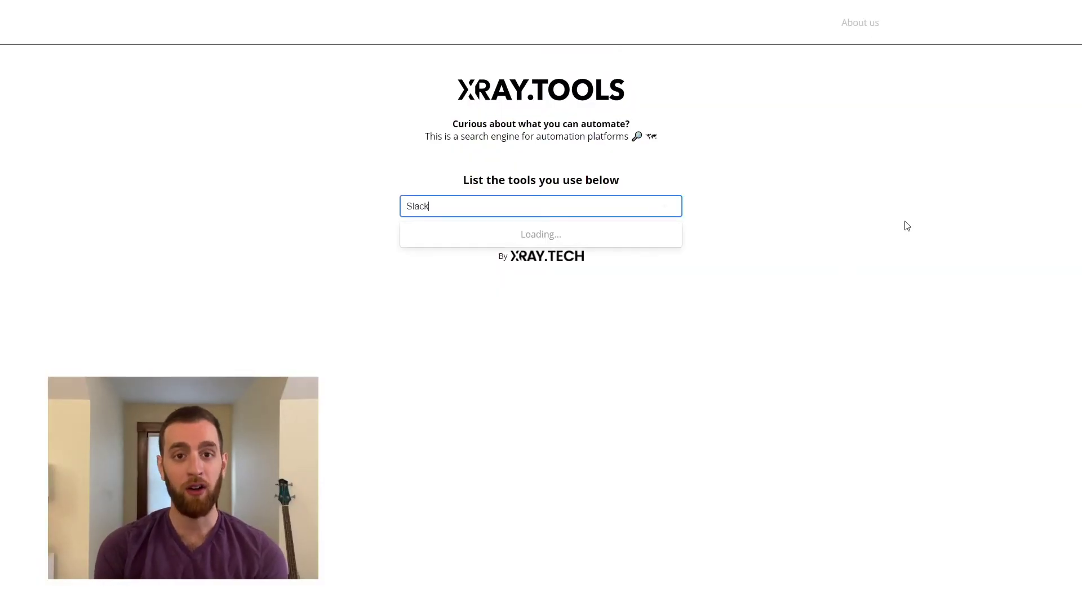
pyautogui.write('ck')
pyautogui.click(548, 232)
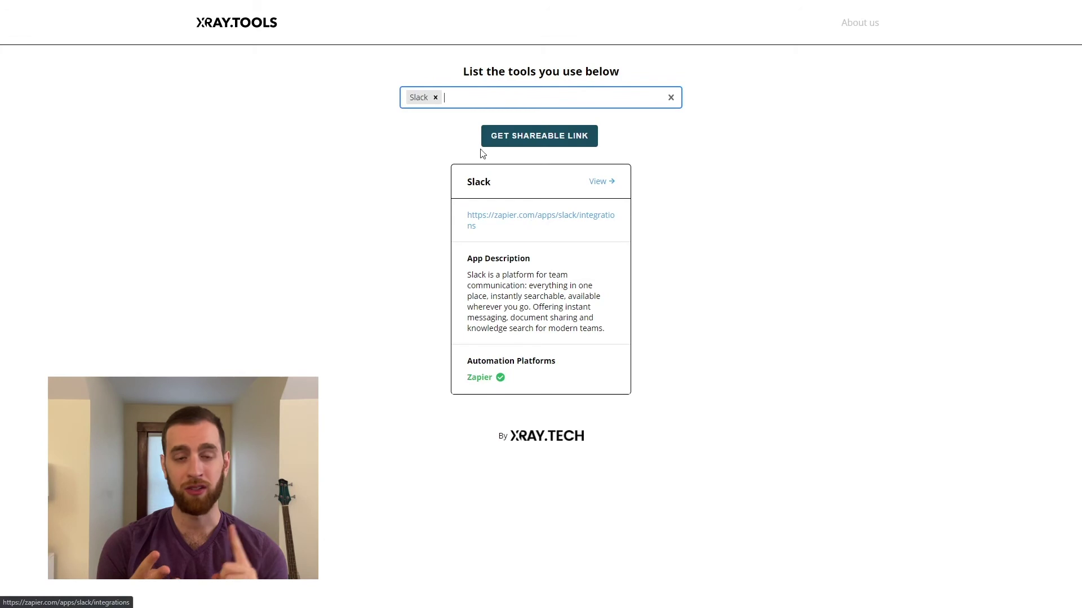
pyautogui.write('Hubspot')
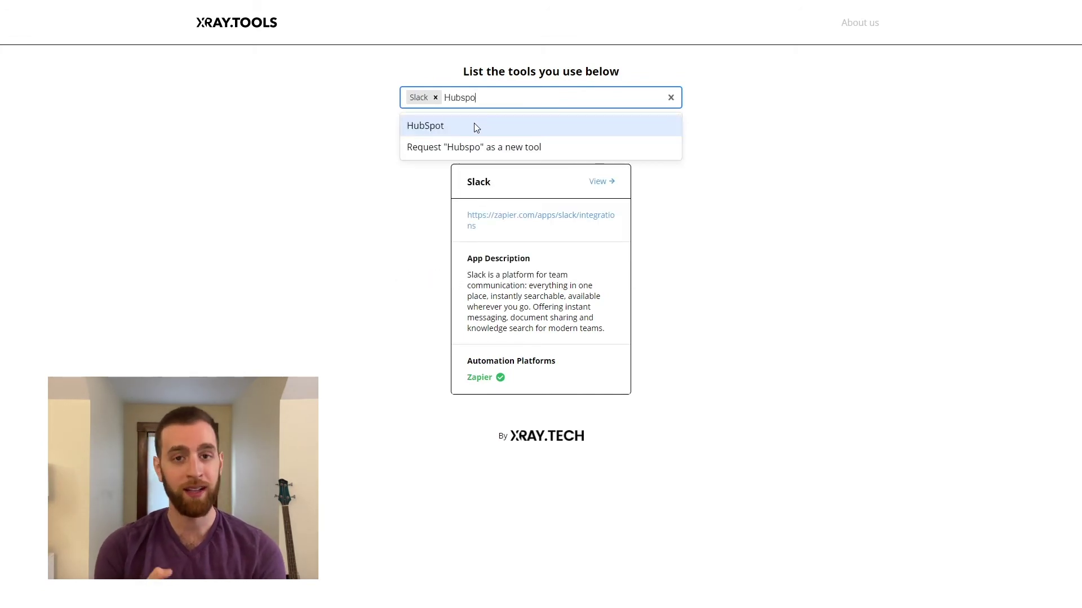
pyautogui.click(474, 123)
pyautogui.write('Airtab')
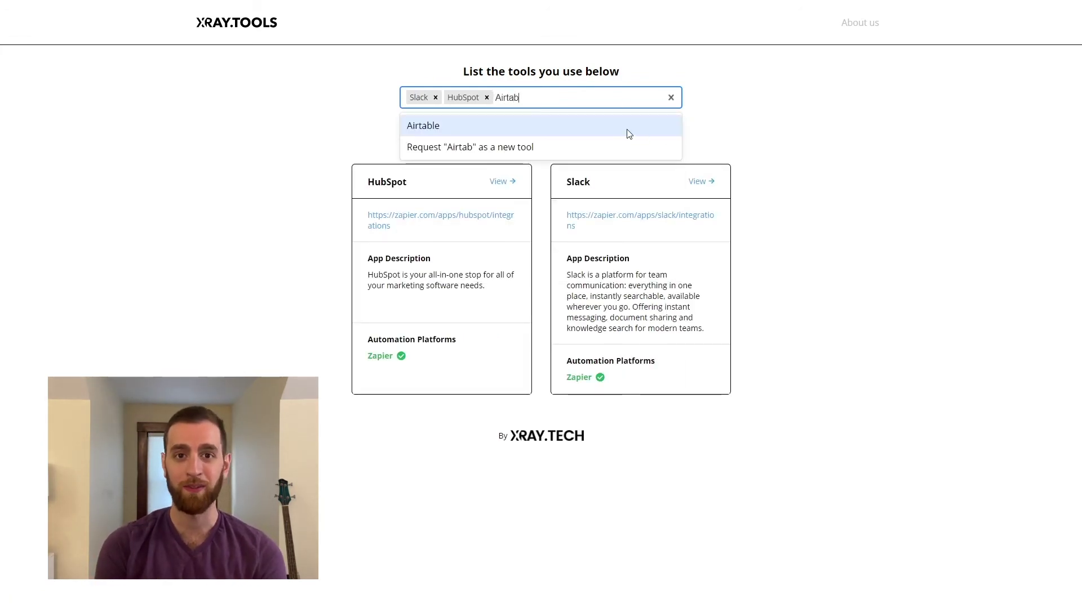
pyautogui.click(629, 133)
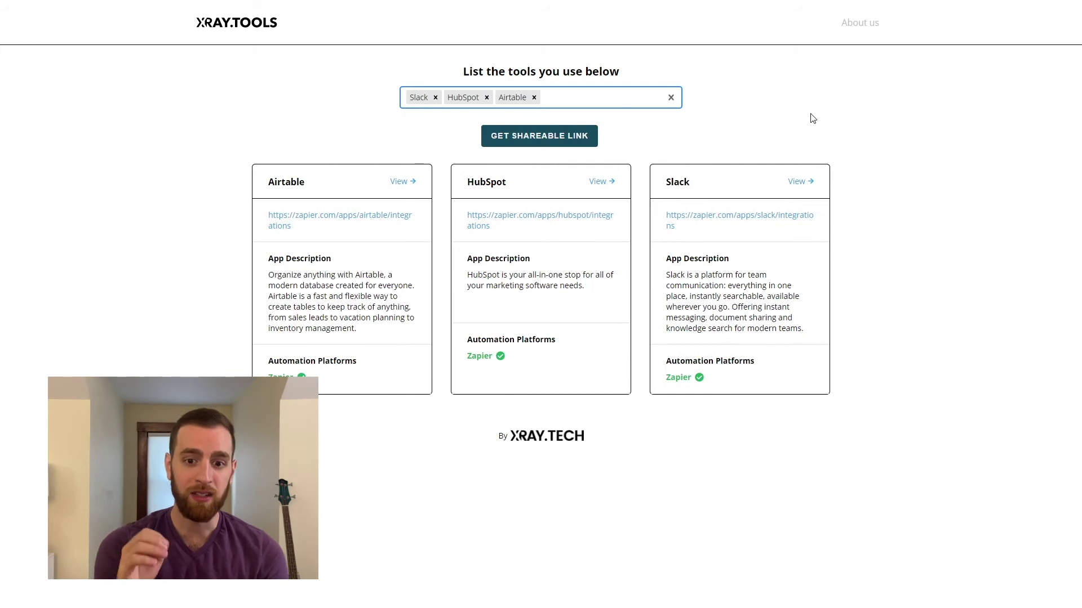
# - View Airtable's integration details, then browse HubSpot's full list of triggers, actions and searches
pyautogui.click(408, 180)
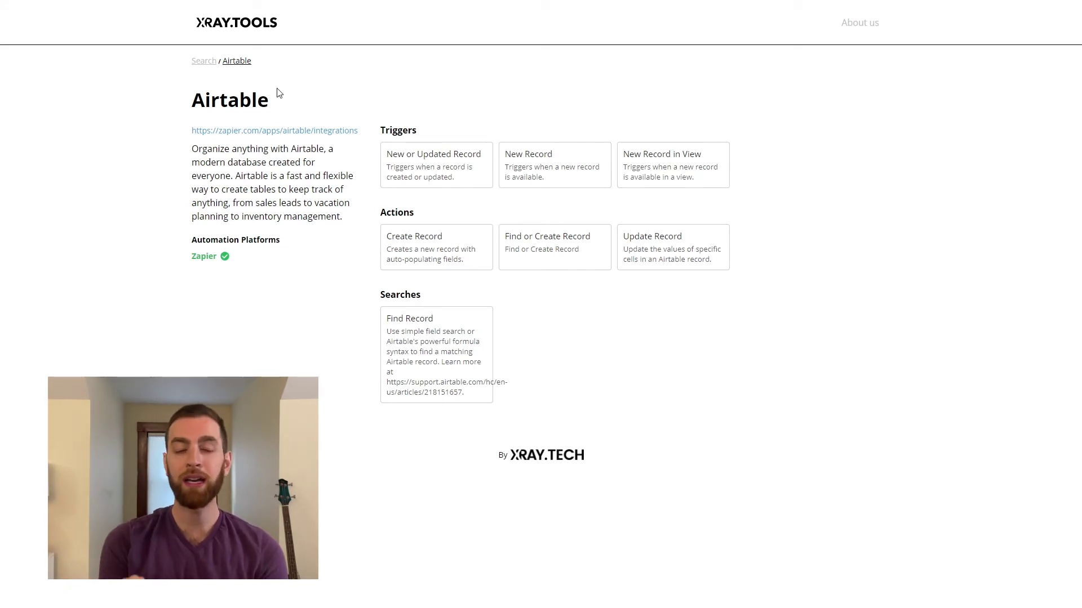
pyautogui.click(205, 66)
pyautogui.click(603, 179)
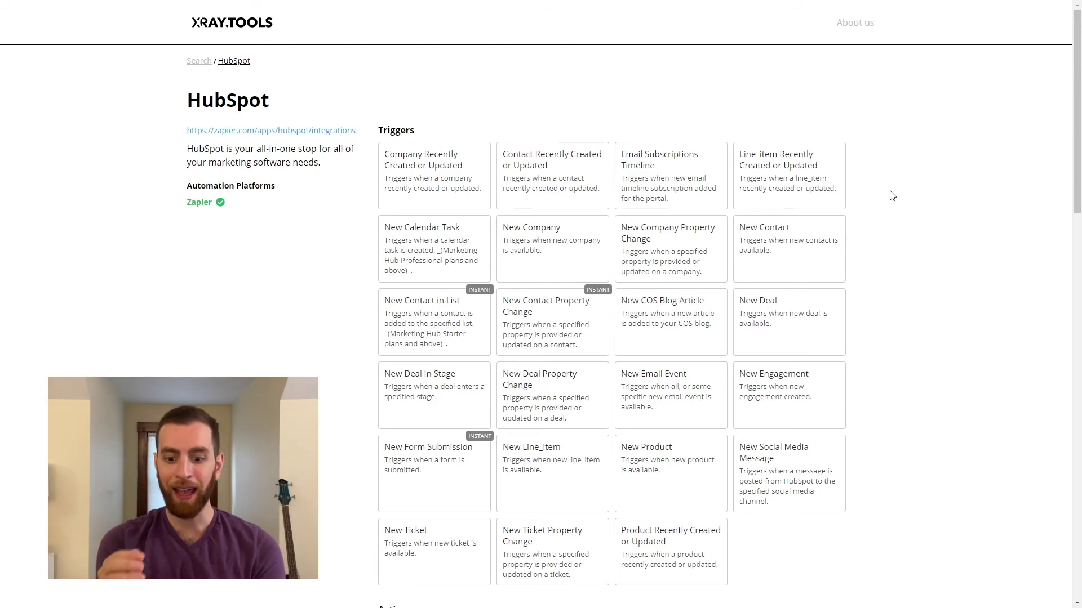
pyautogui.scroll(-7, 895, 191)
pyautogui.scroll(-3, 936, 180)
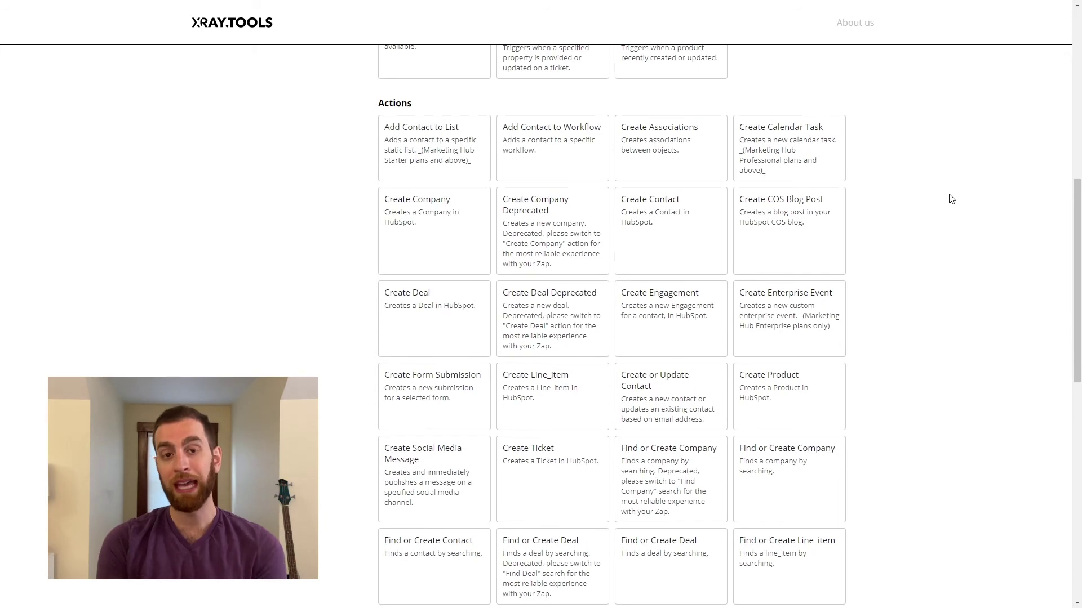
pyautogui.scroll(-10, 951, 199)
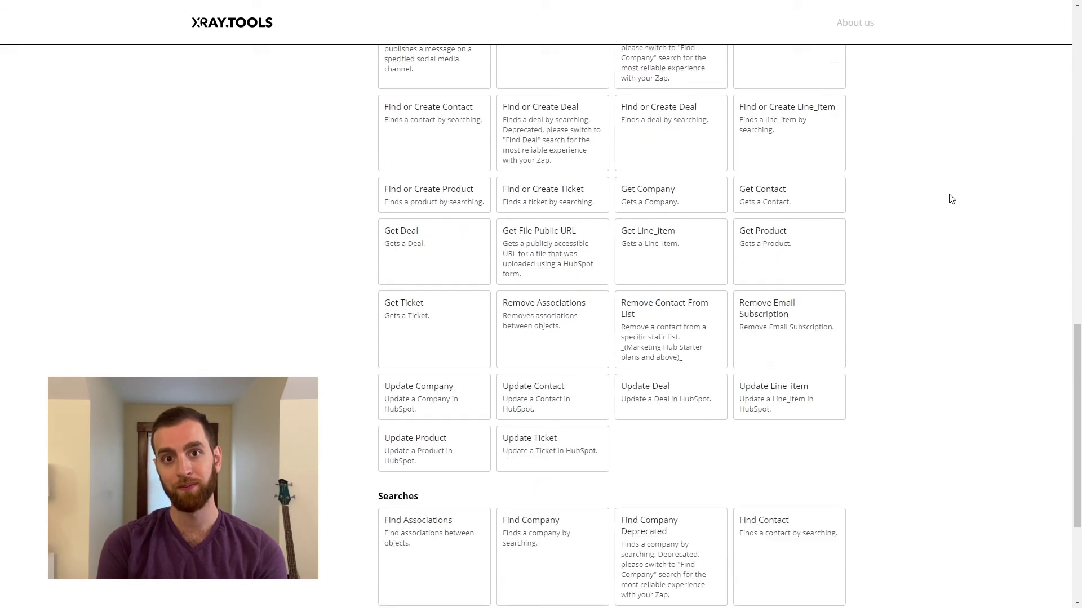